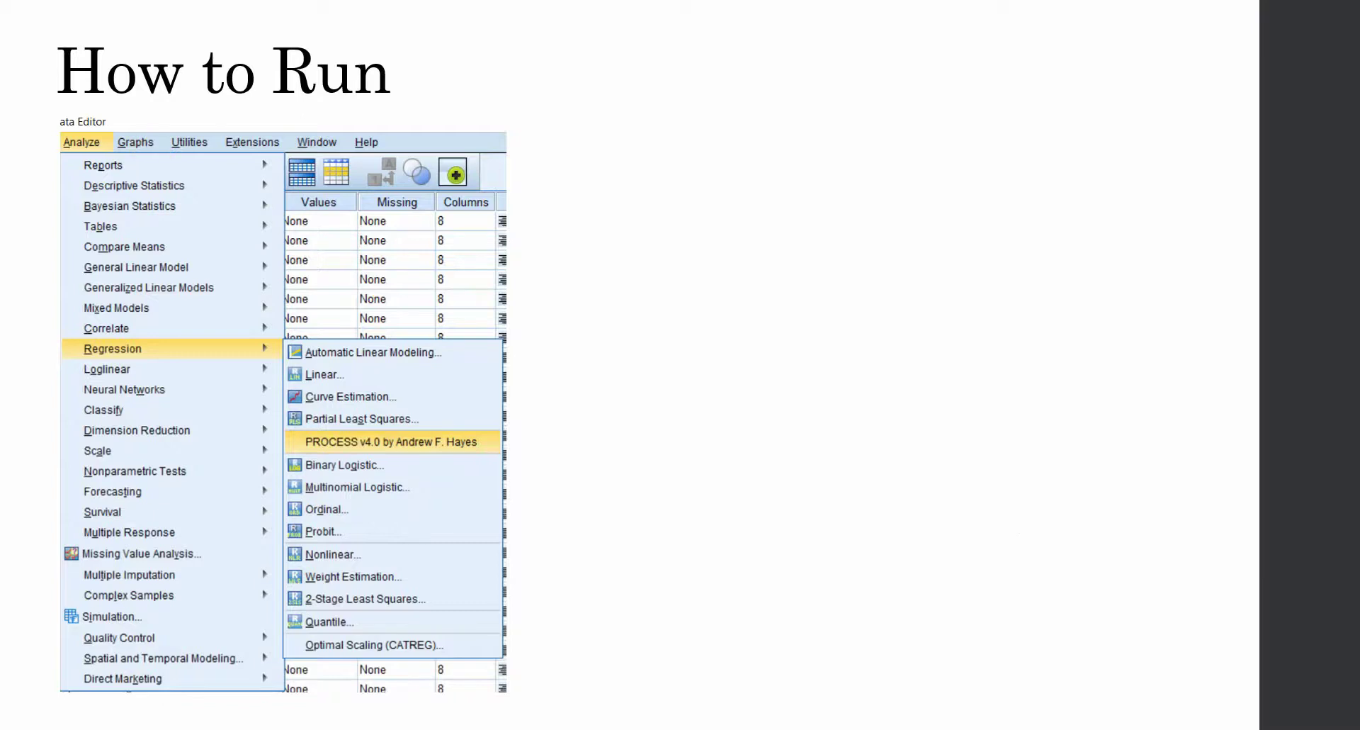
Step: From the Data.sav editor, launch Analyze > Regression > PROCESS v4.0
{"action": "key", "text": "alt+Tab"}
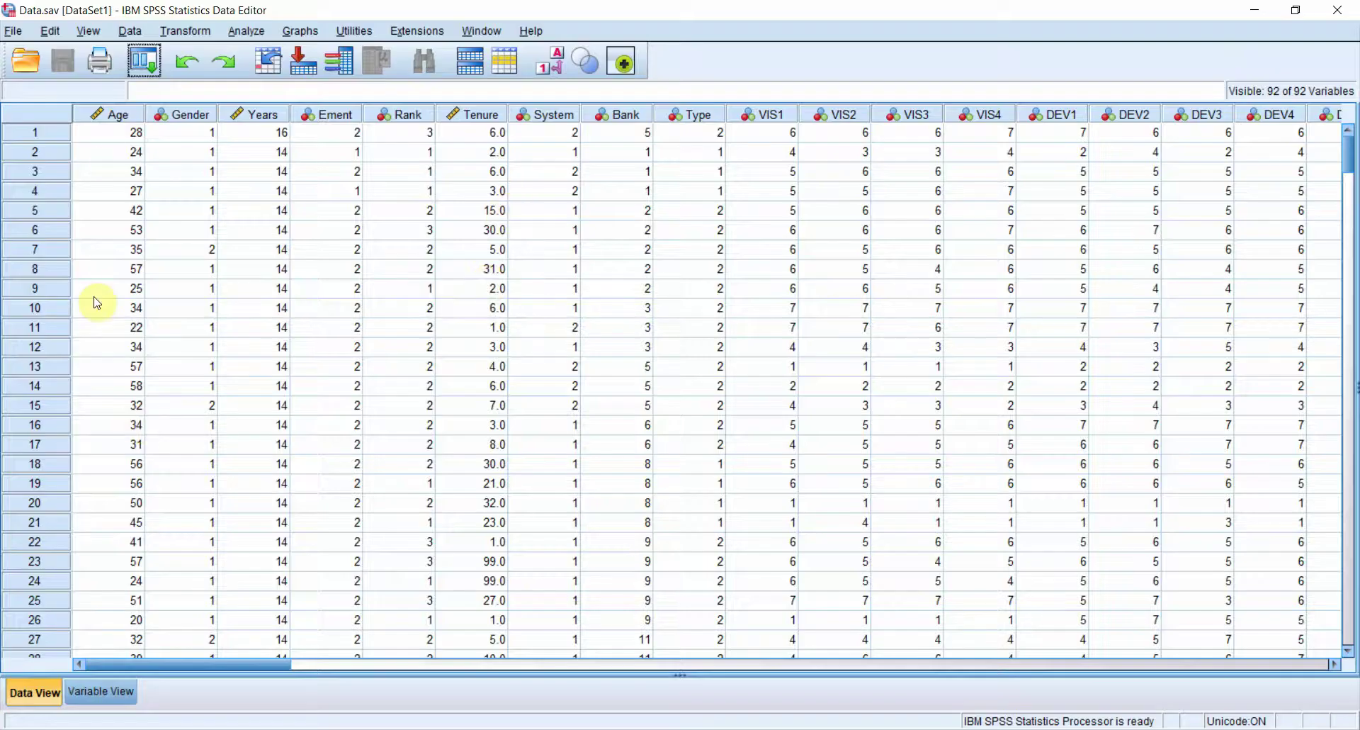
{"action": "left_click", "coordinate": [250, 31]}
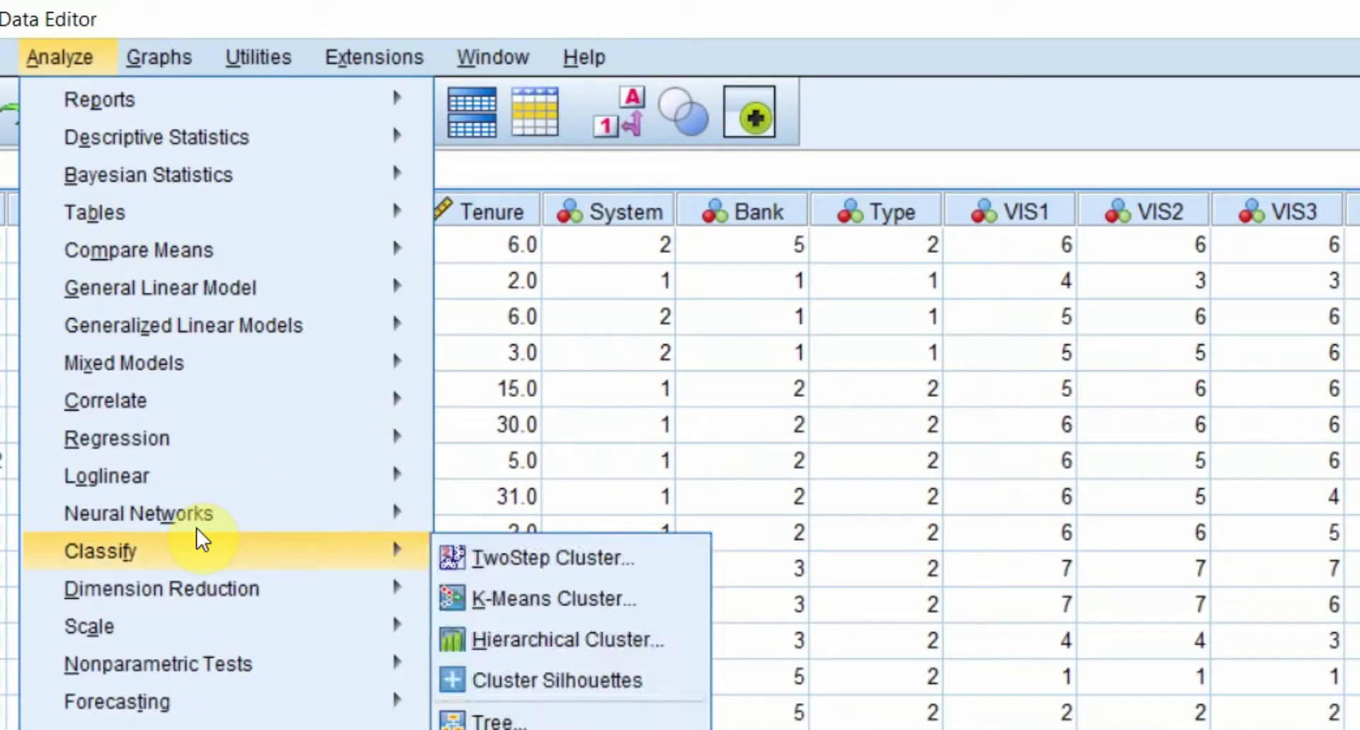
{"action": "mouse_move", "coordinate": [316, 442]}
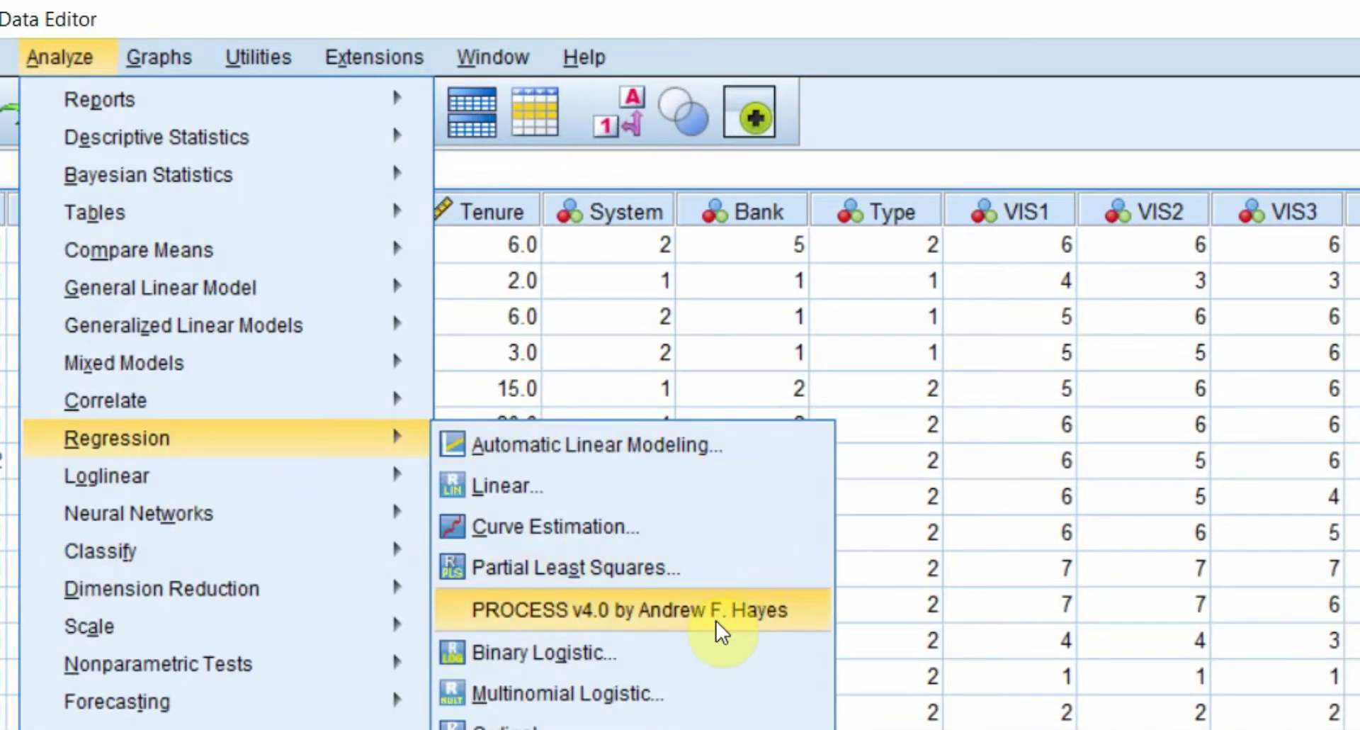
{"action": "left_click", "coordinate": [772, 608]}
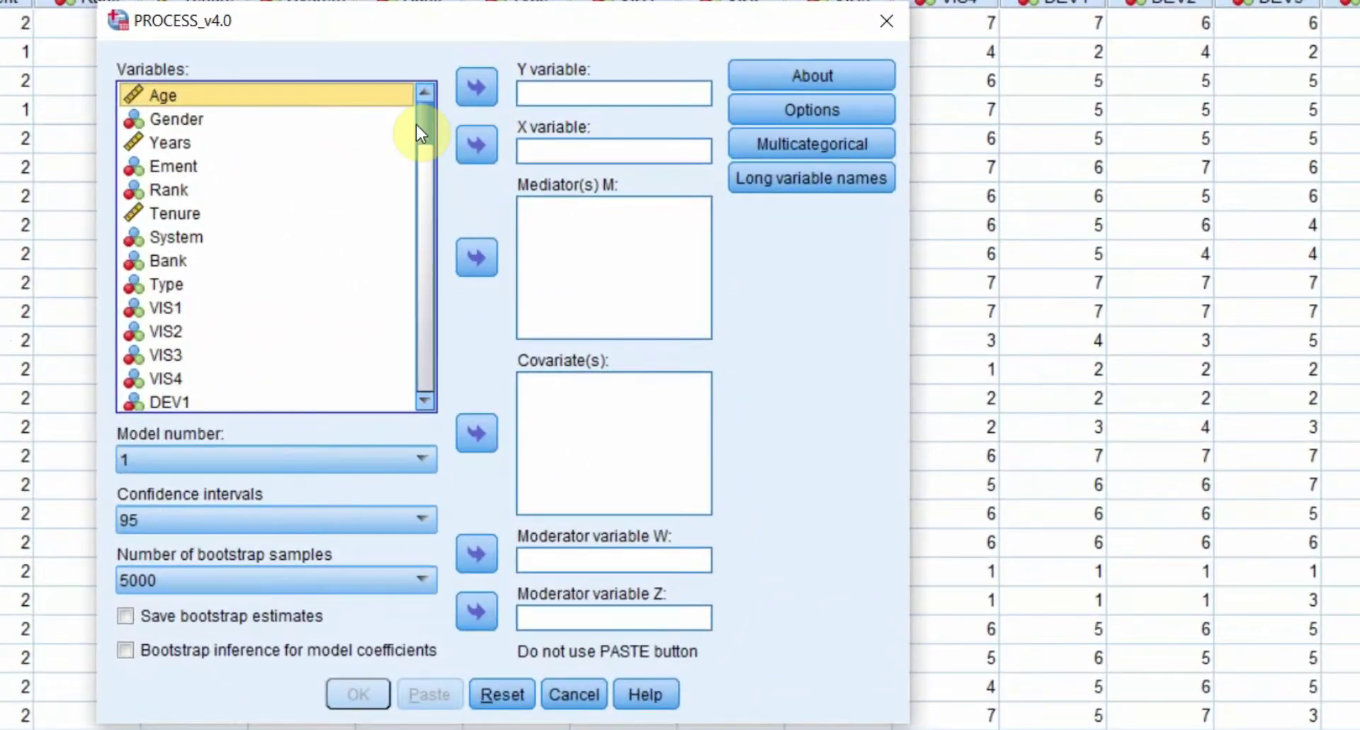
Step: Assign OP as Y, Culture as X and RA as moderator W, keeping model number 1
{"action": "left_click_drag", "start_coordinate": [422, 125], "coordinate": [428, 392]}
{"action": "left_click", "coordinate": [172, 352]}
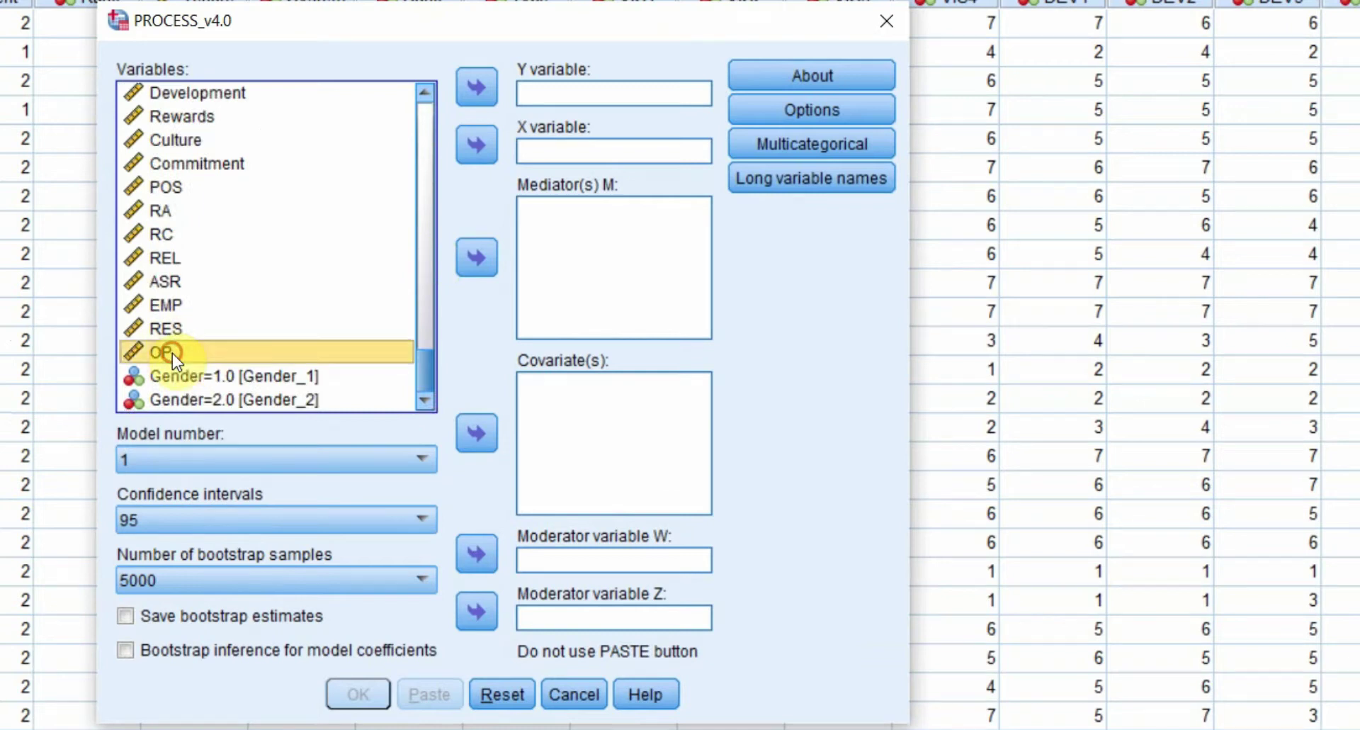
{"action": "left_click", "coordinate": [480, 81]}
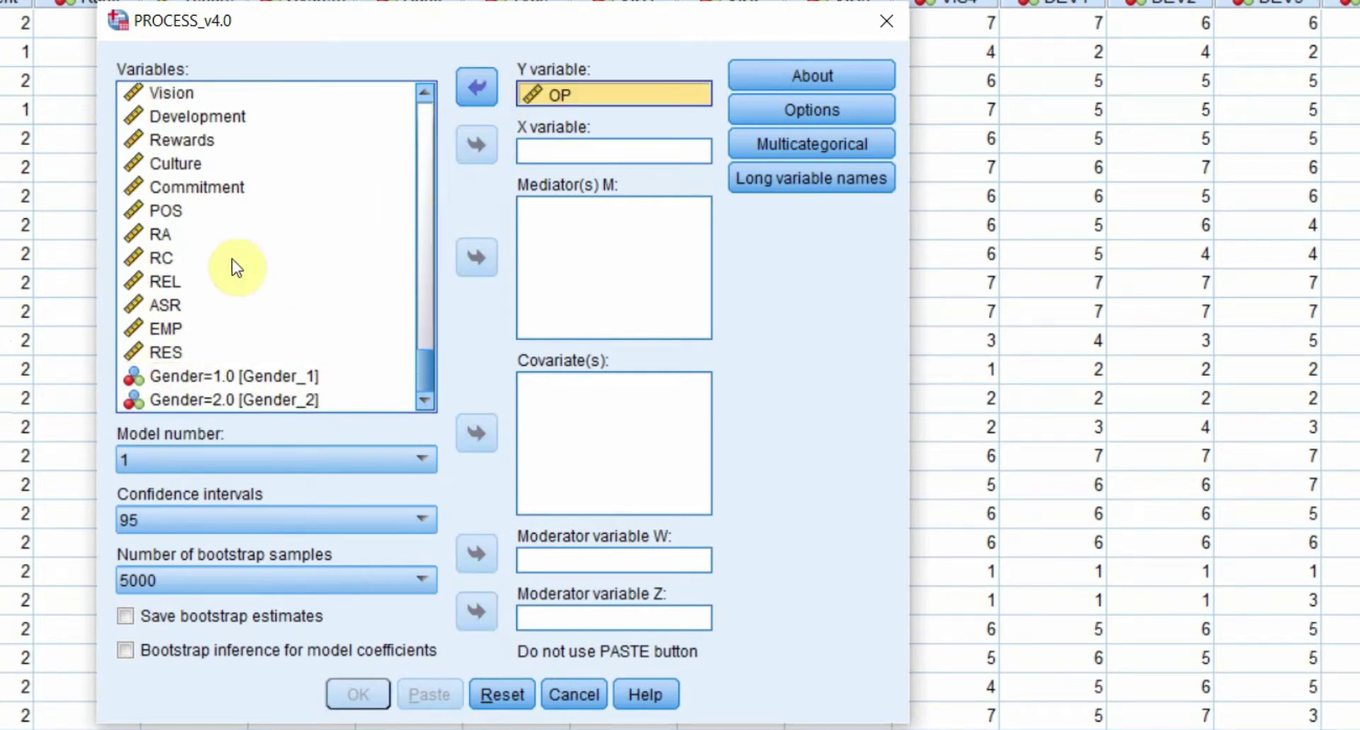
{"action": "left_click", "coordinate": [217, 165]}
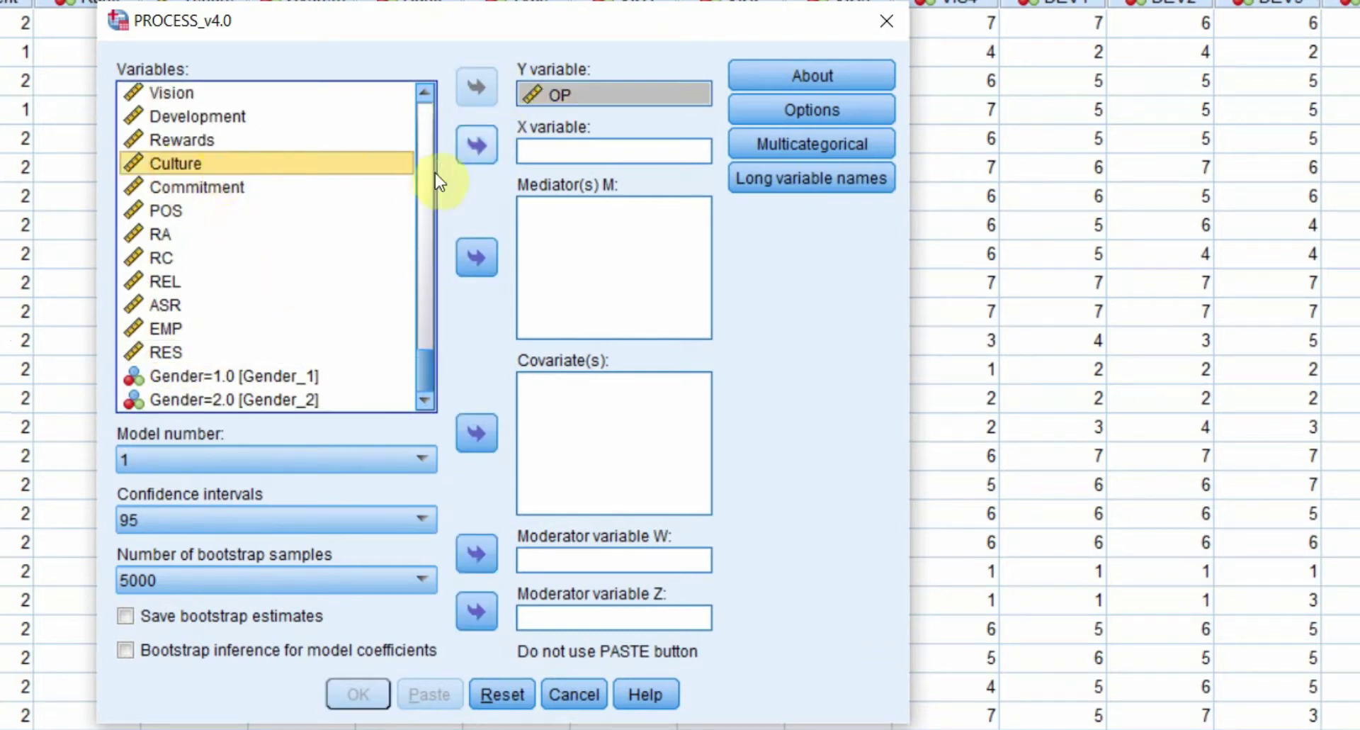
{"action": "left_click", "coordinate": [479, 146]}
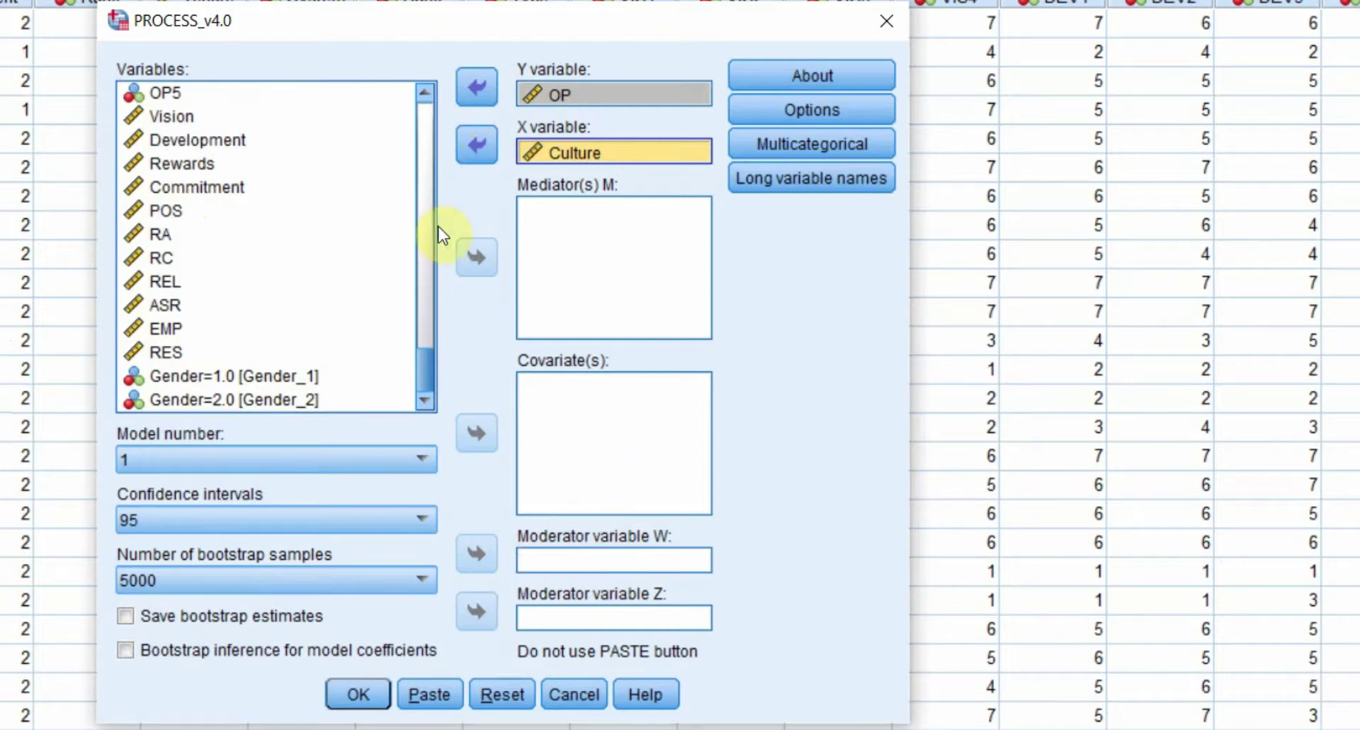
{"action": "left_click", "coordinate": [164, 234]}
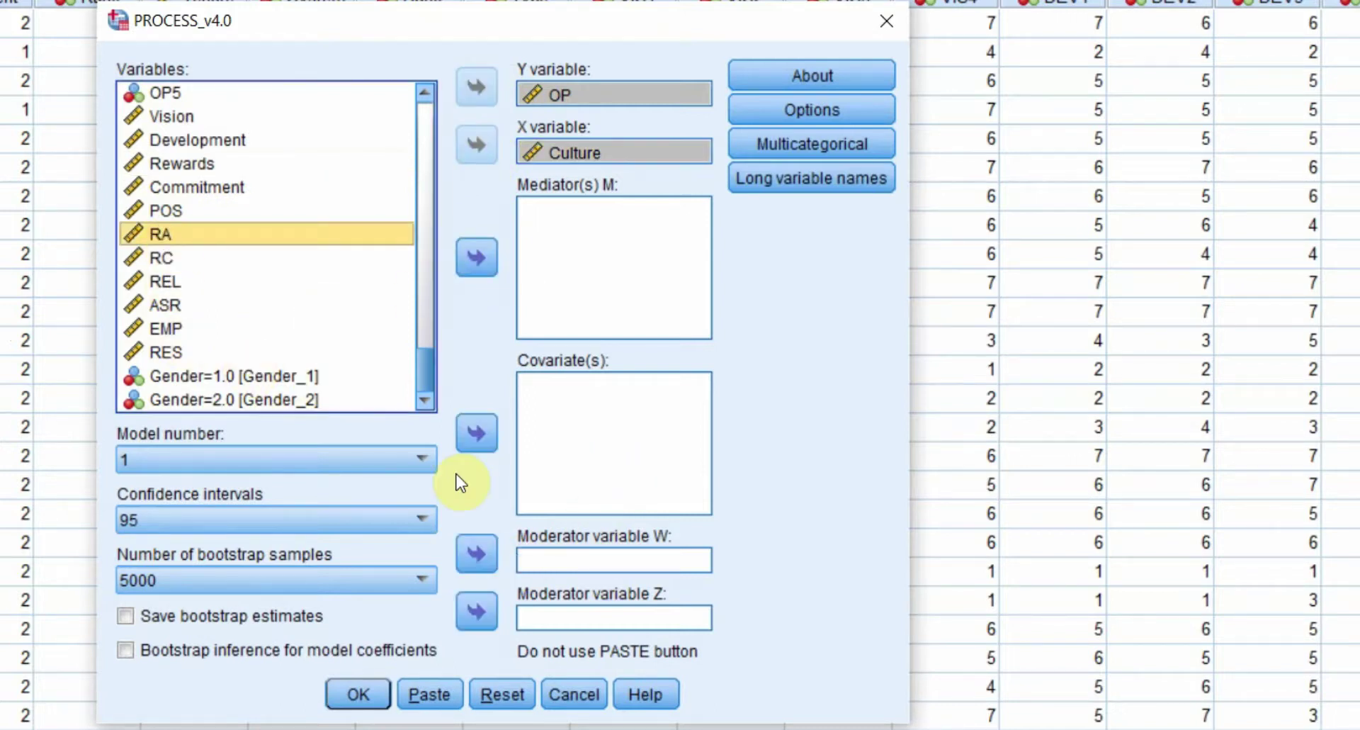
{"action": "left_click", "coordinate": [480, 554]}
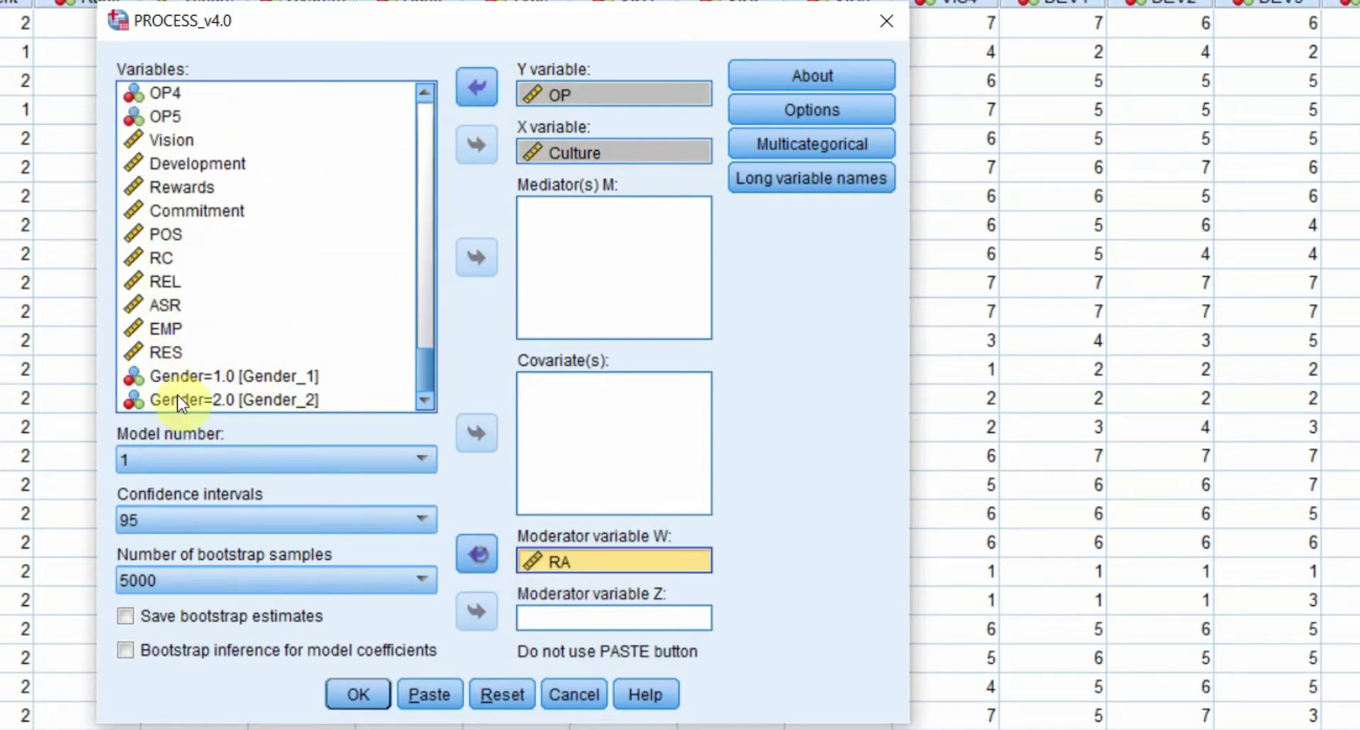
{"action": "left_click", "coordinate": [147, 458]}
{"action": "left_click", "coordinate": [145, 486]}
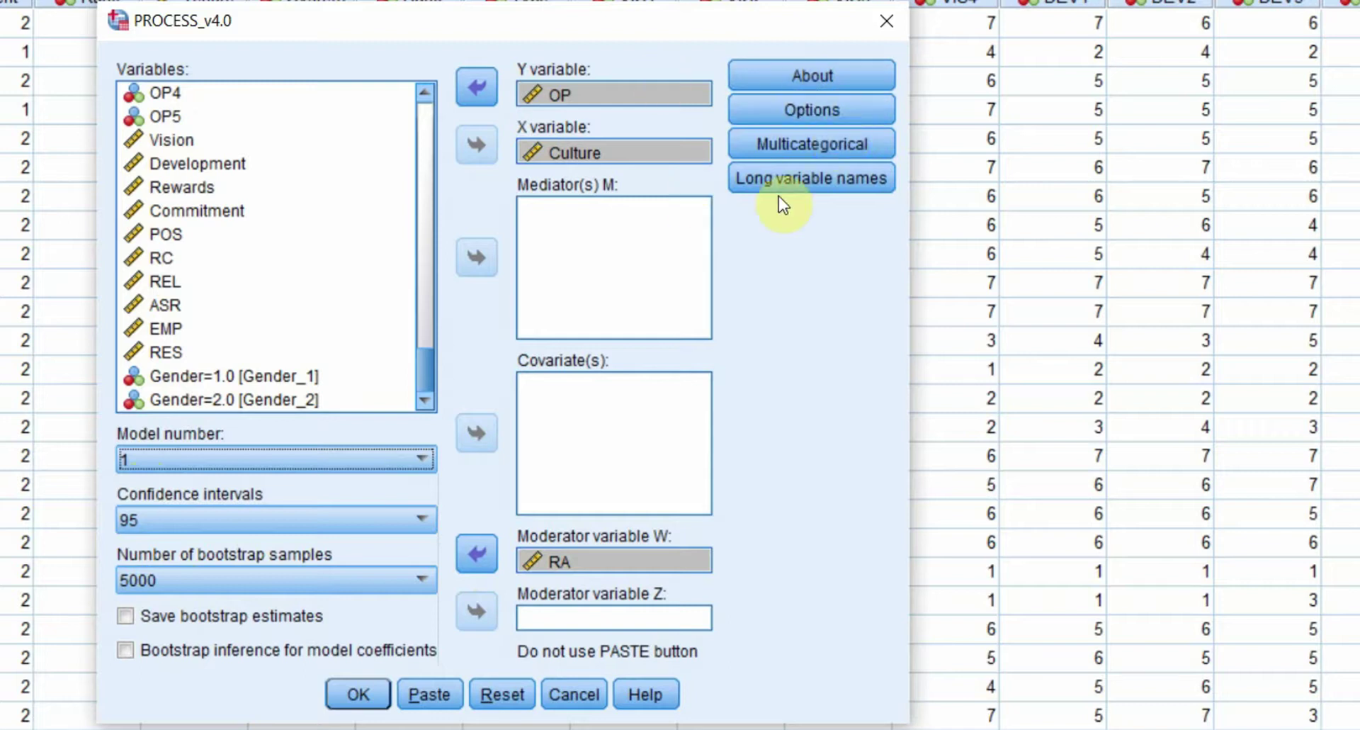
{"action": "left_click", "coordinate": [824, 106]}
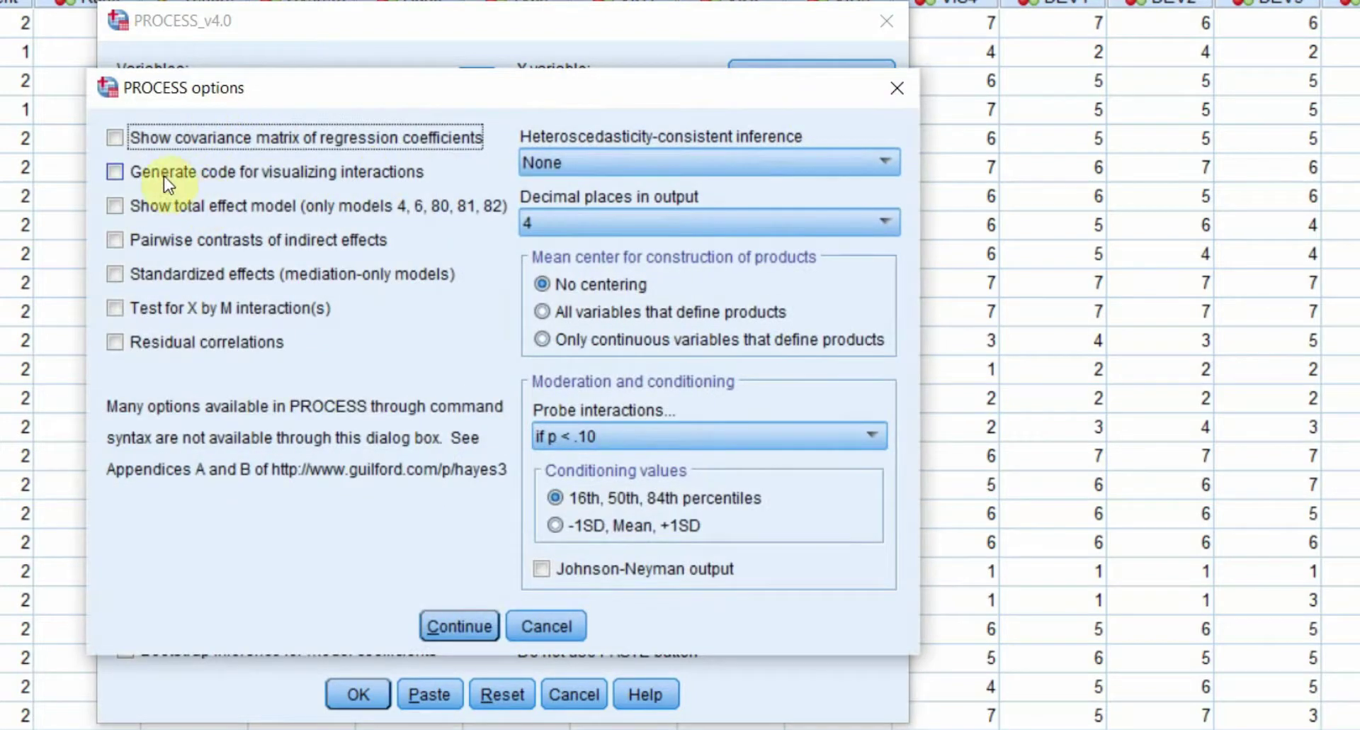
Step: Enable interaction-plot code, product mean-centring, -1SD/Mean/+1SD values and Johnson-Neyman output at 4 decimals
{"action": "left_click", "coordinate": [253, 172]}
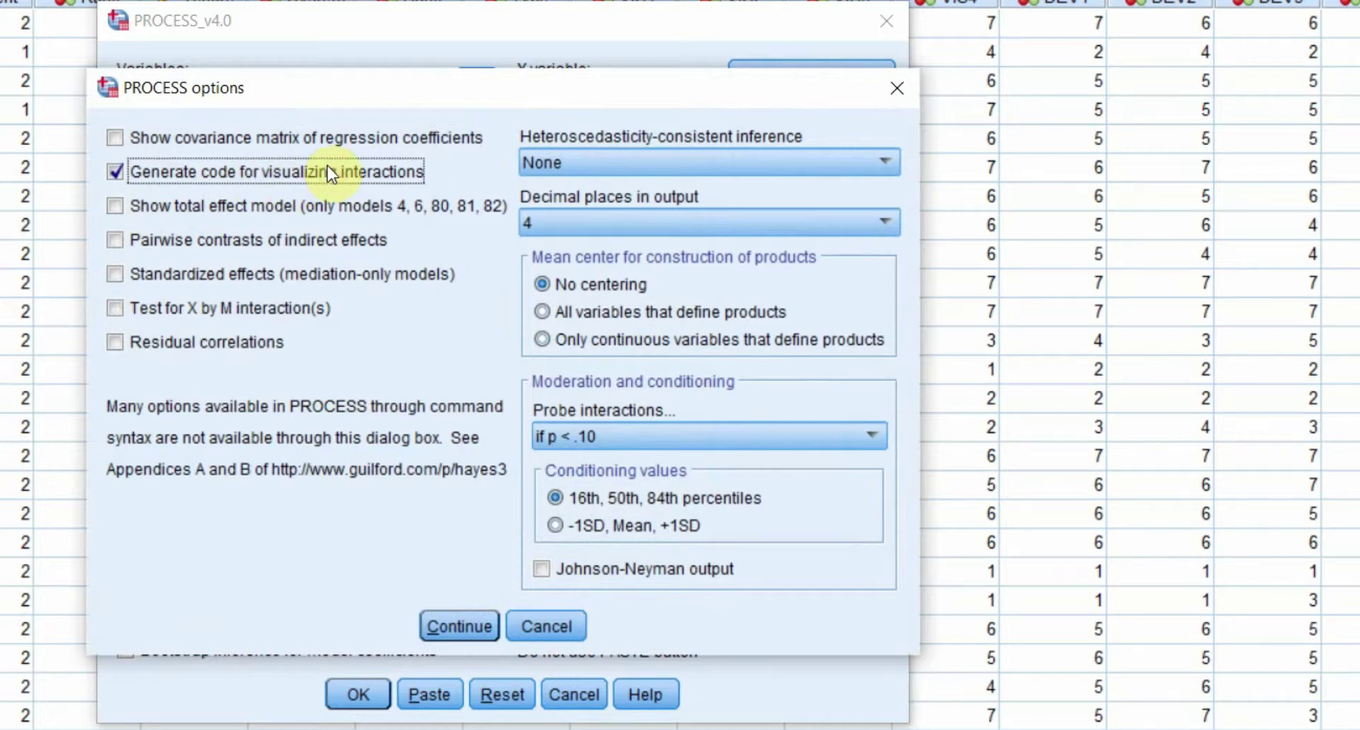
{"action": "left_click", "coordinate": [623, 314]}
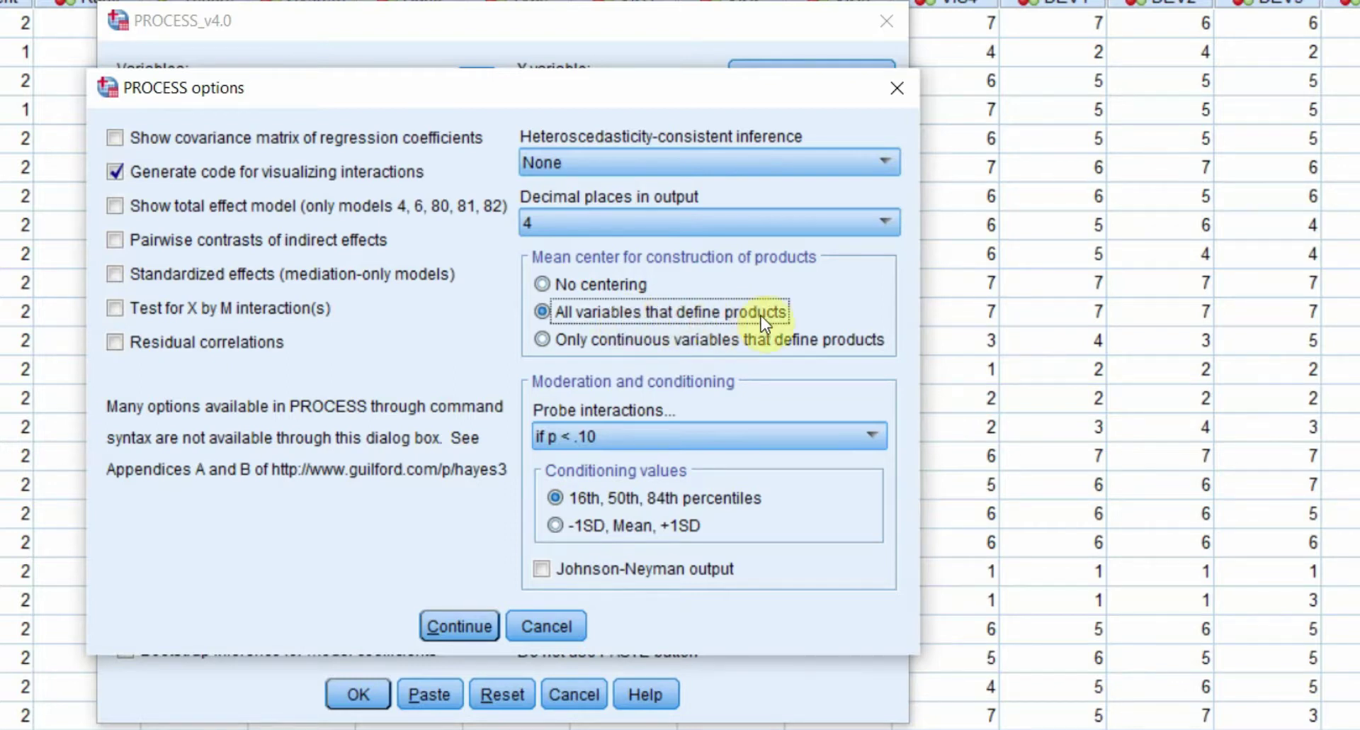
{"action": "left_click", "coordinate": [629, 525]}
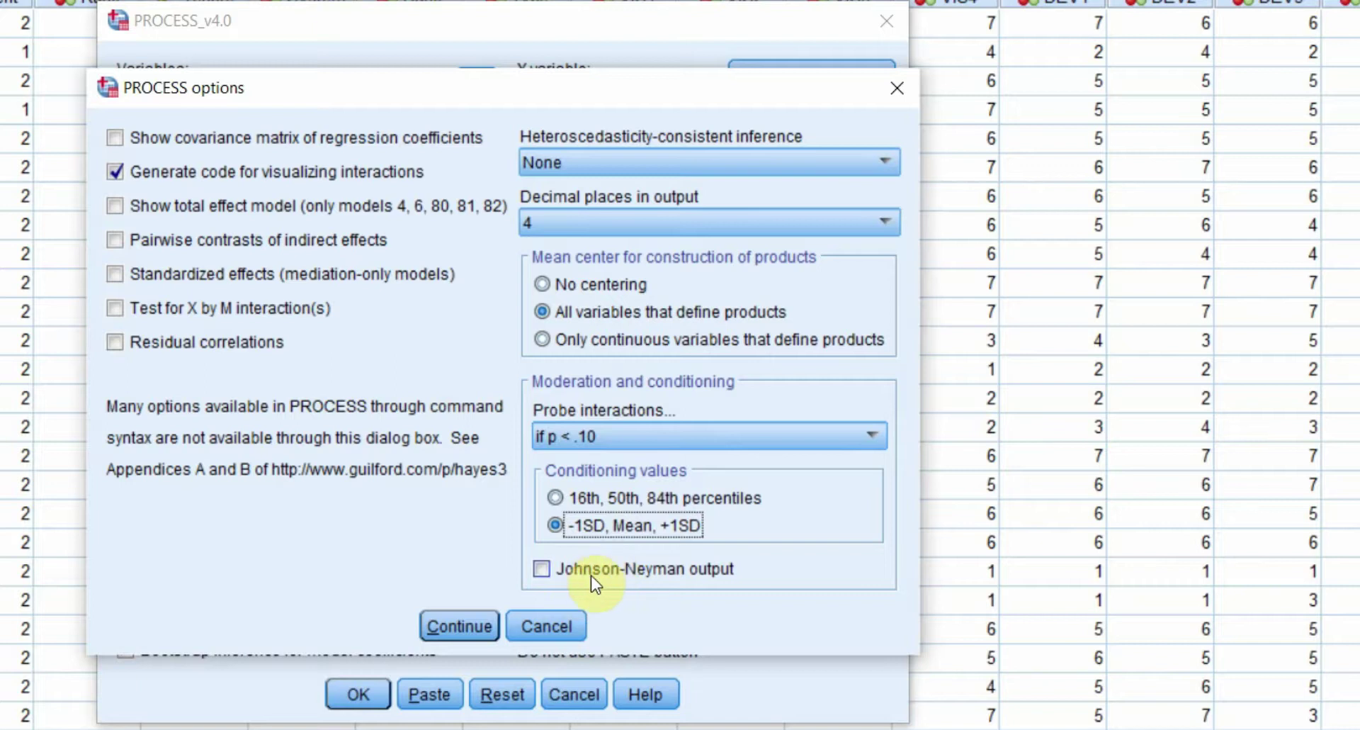
{"action": "left_click", "coordinate": [541, 570]}
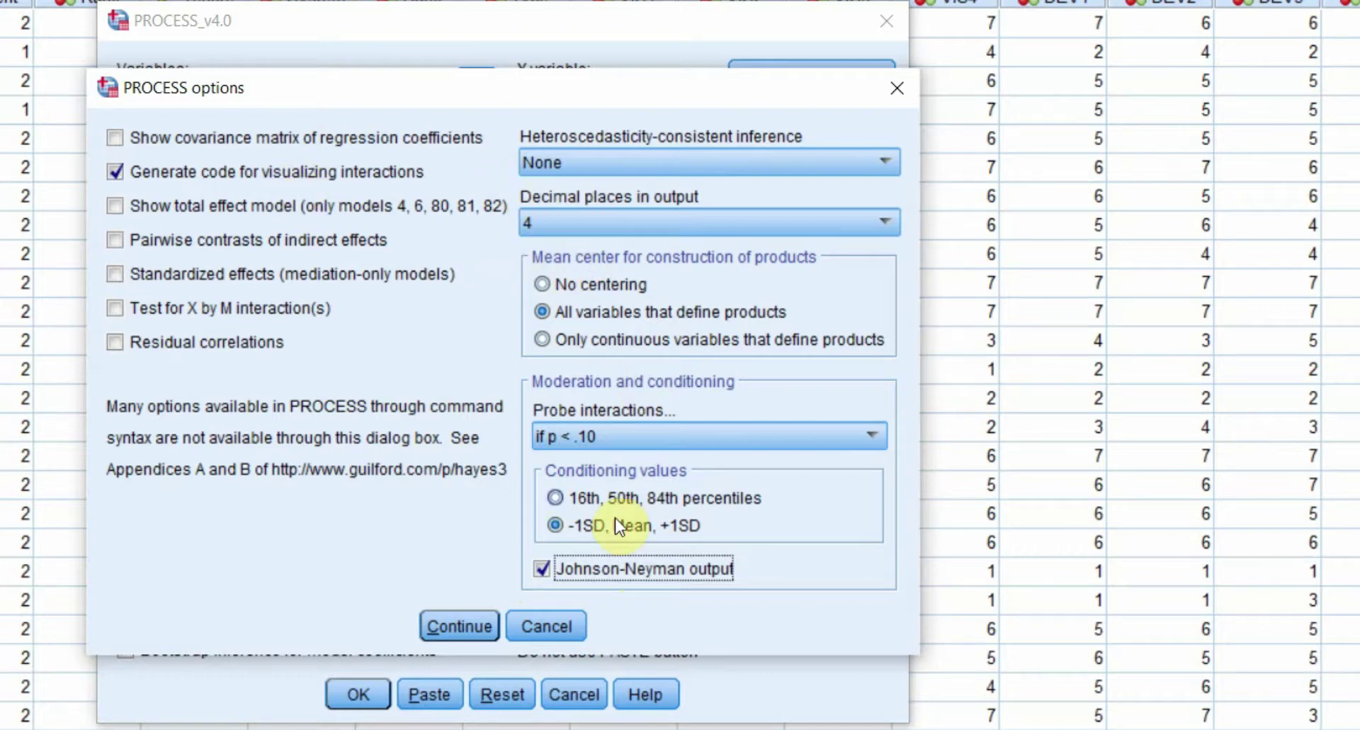
{"action": "left_click", "coordinate": [570, 224]}
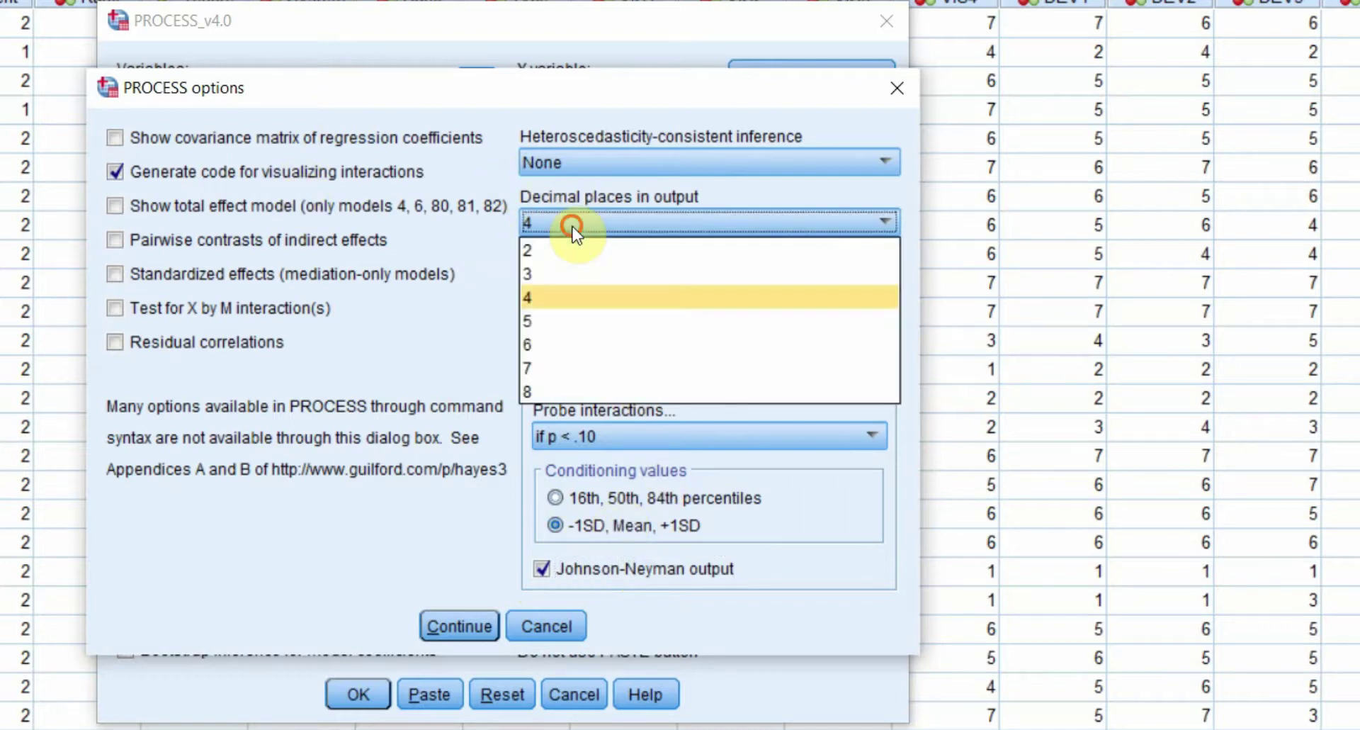
{"action": "left_click", "coordinate": [558, 291]}
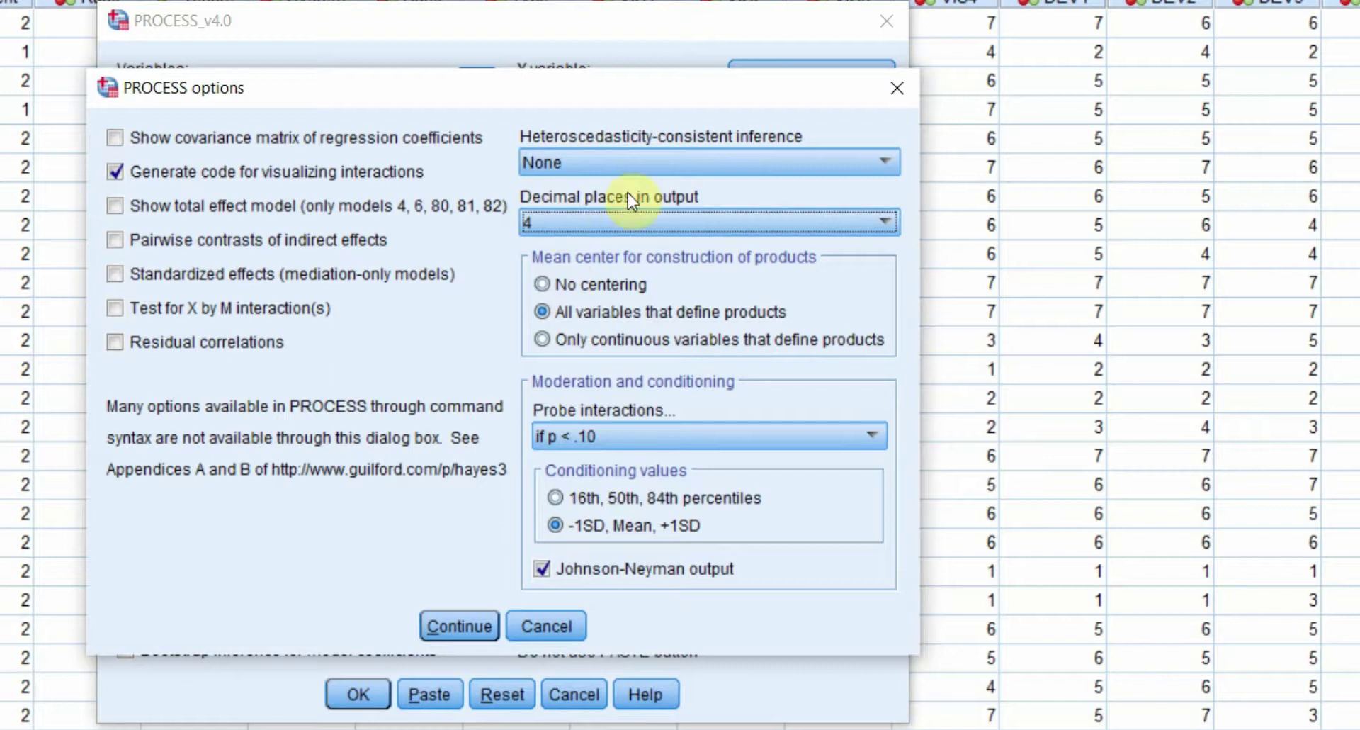
{"action": "left_click", "coordinate": [466, 627]}
Step: Run PROCESS and review output showing R-sq .3641 and a significant Culture×RA interaction (p = .0062)
{"action": "left_click", "coordinate": [376, 677]}
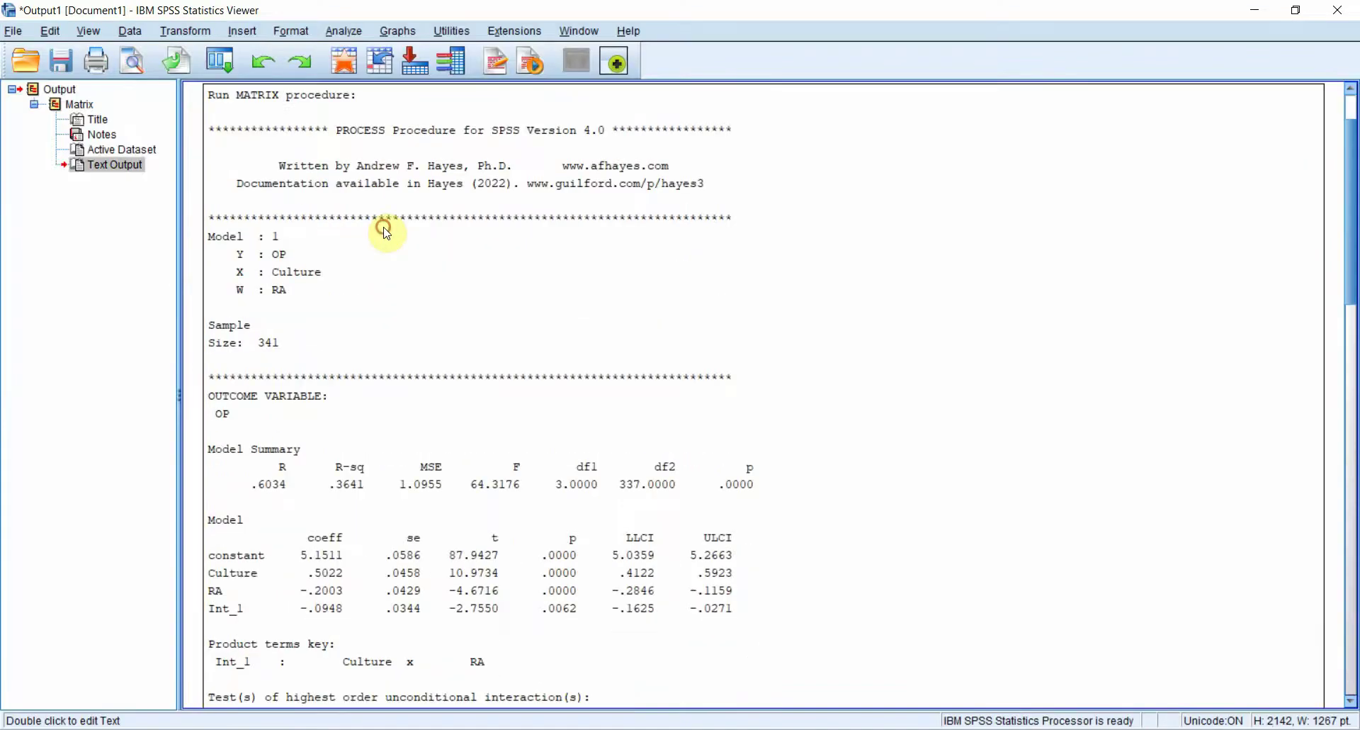
{"action": "scroll", "coordinate": [411, 257], "scroll_direction": "down", "scroll_amount": 20}
{"action": "scroll", "coordinate": [410, 262], "scroll_direction": "up", "scroll_amount": 20}
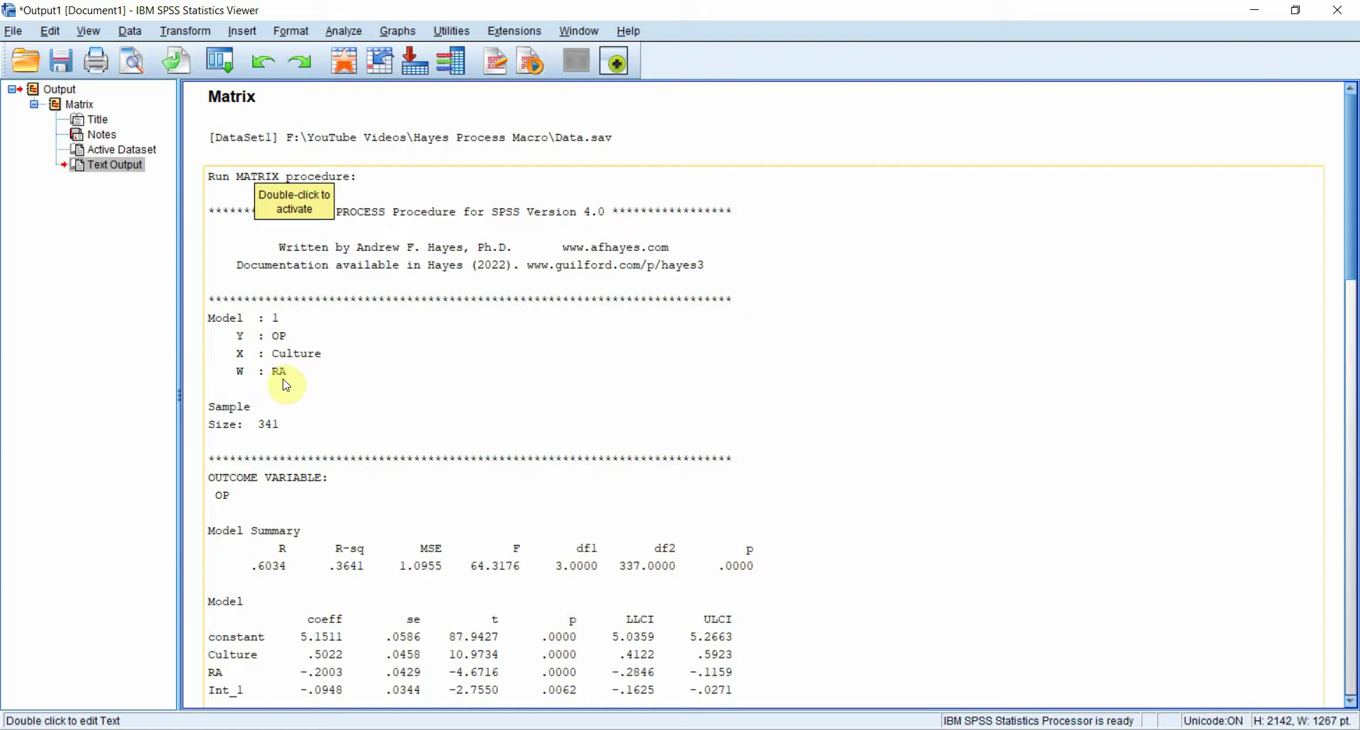
{"action": "scroll", "coordinate": [380, 445], "scroll_direction": "down", "scroll_amount": 1}
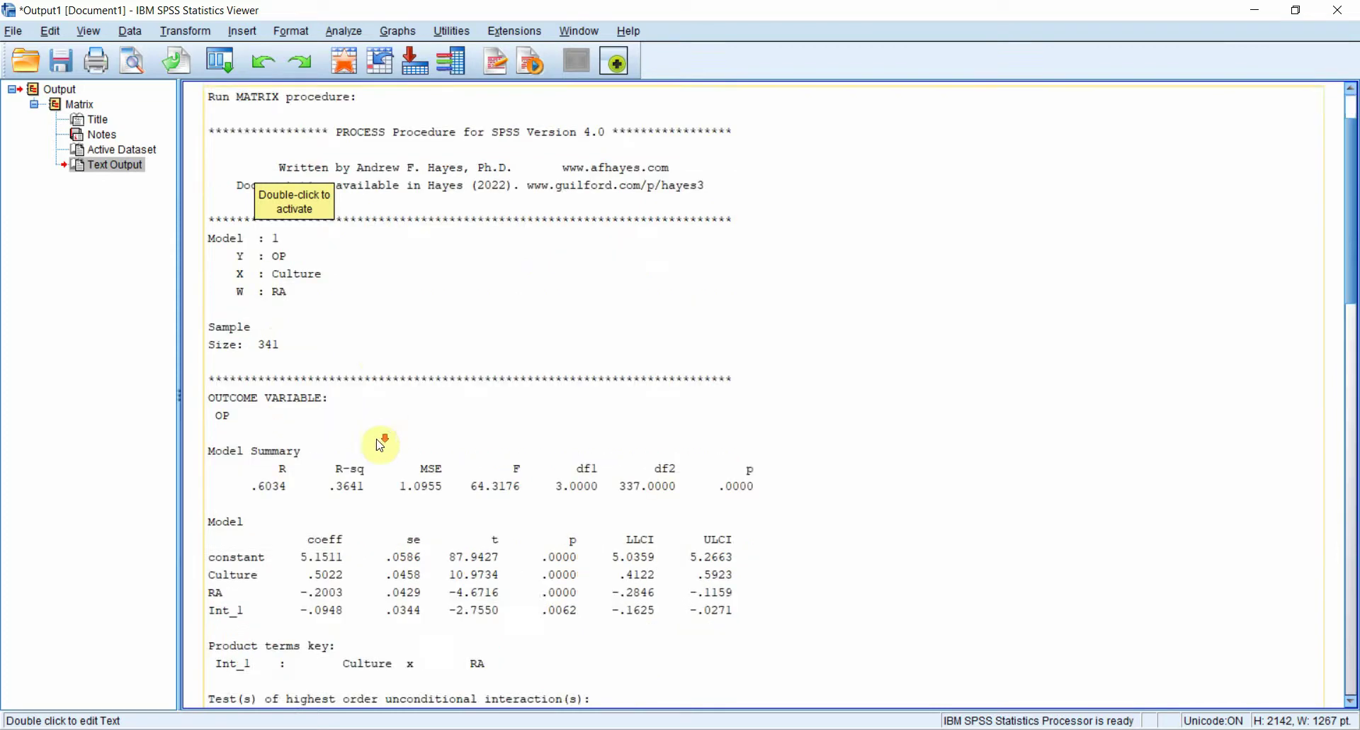
{"action": "scroll", "coordinate": [381, 445], "scroll_direction": "down", "scroll_amount": 1}
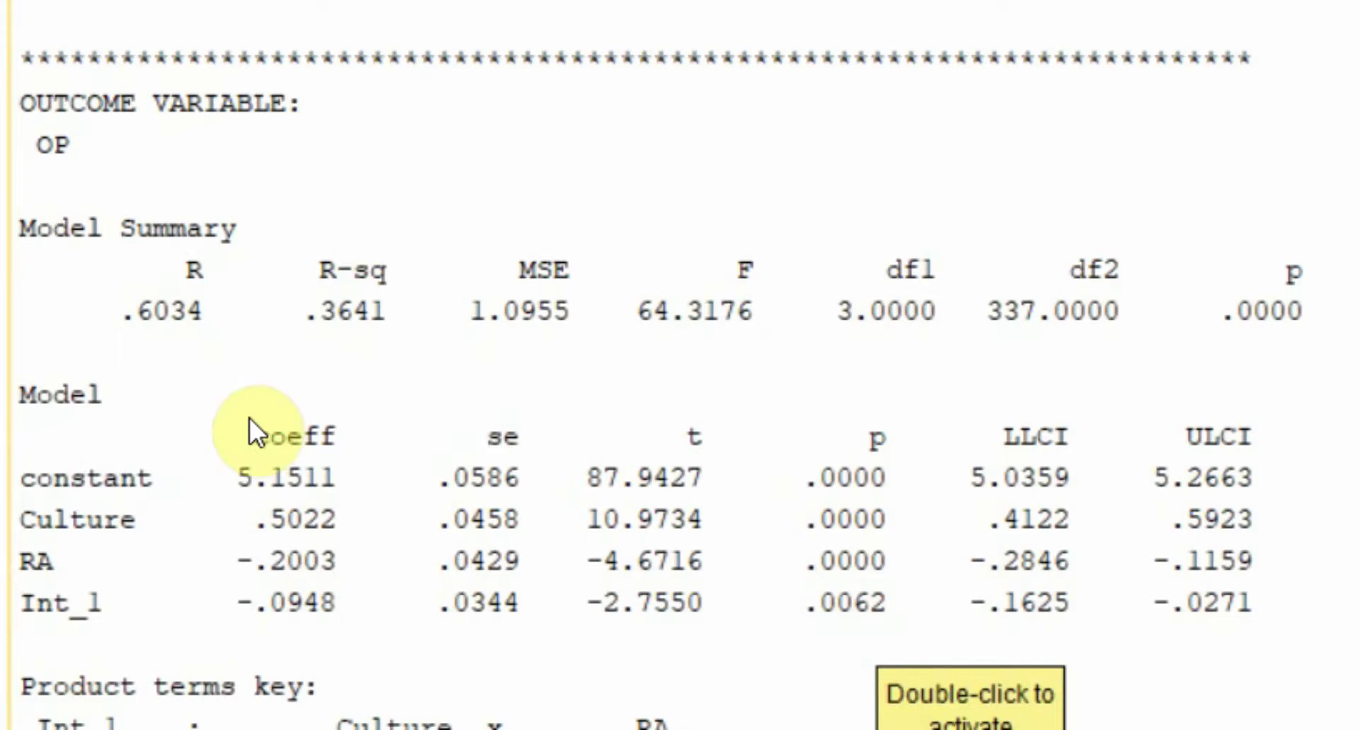
{"action": "scroll", "coordinate": [624, 496], "scroll_direction": "down", "scroll_amount": 15}
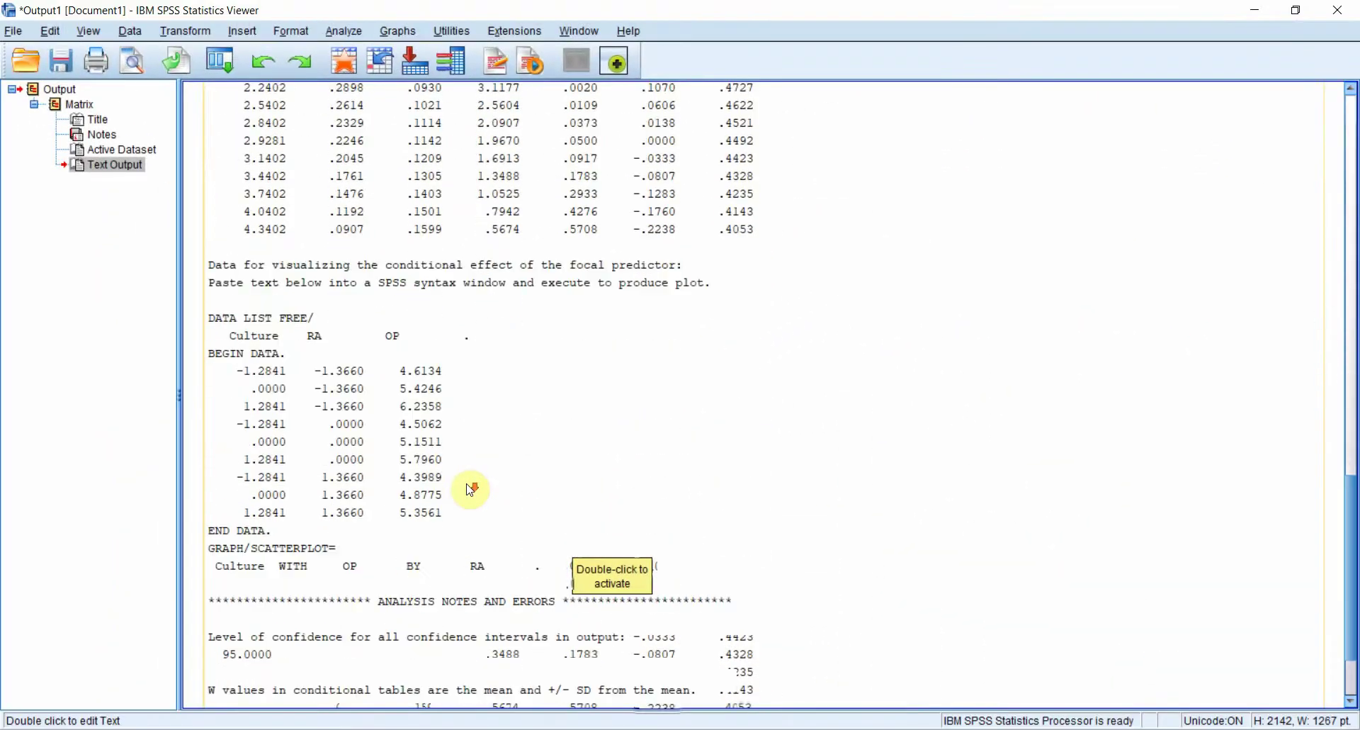
{"action": "scroll", "coordinate": [472, 489], "scroll_direction": "down", "scroll_amount": 4}
{"action": "scroll", "coordinate": [496, 397], "scroll_direction": "up", "scroll_amount": 20}
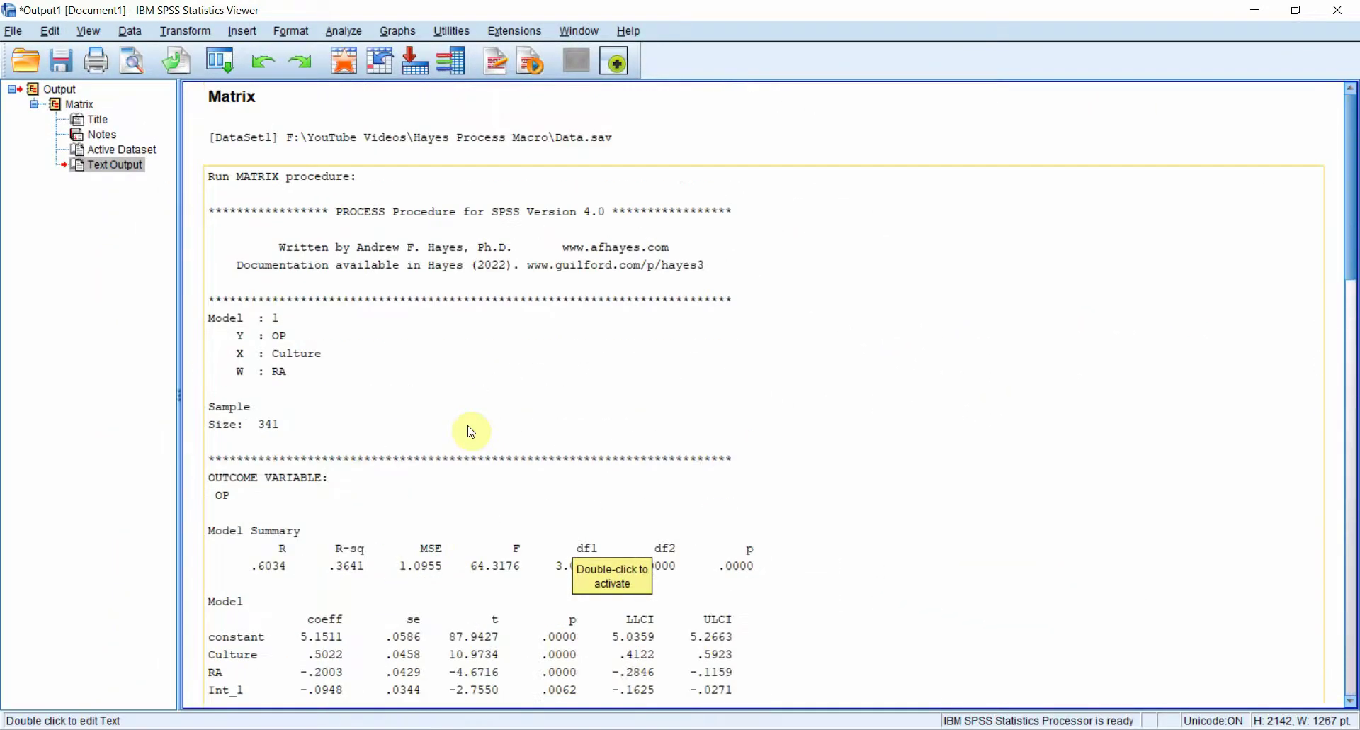
{"action": "scroll", "coordinate": [406, 455], "scroll_direction": "down", "scroll_amount": 2}
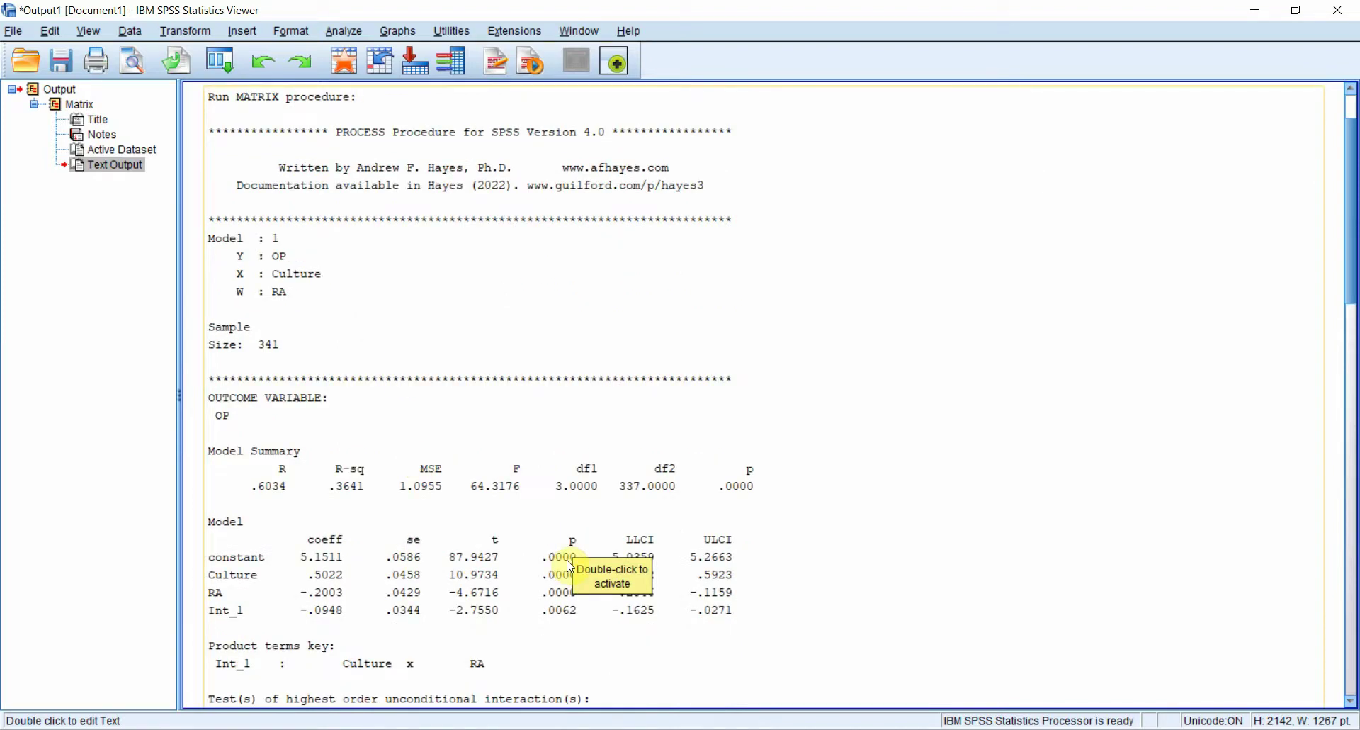
{"action": "key", "text": "alt+Tab"}
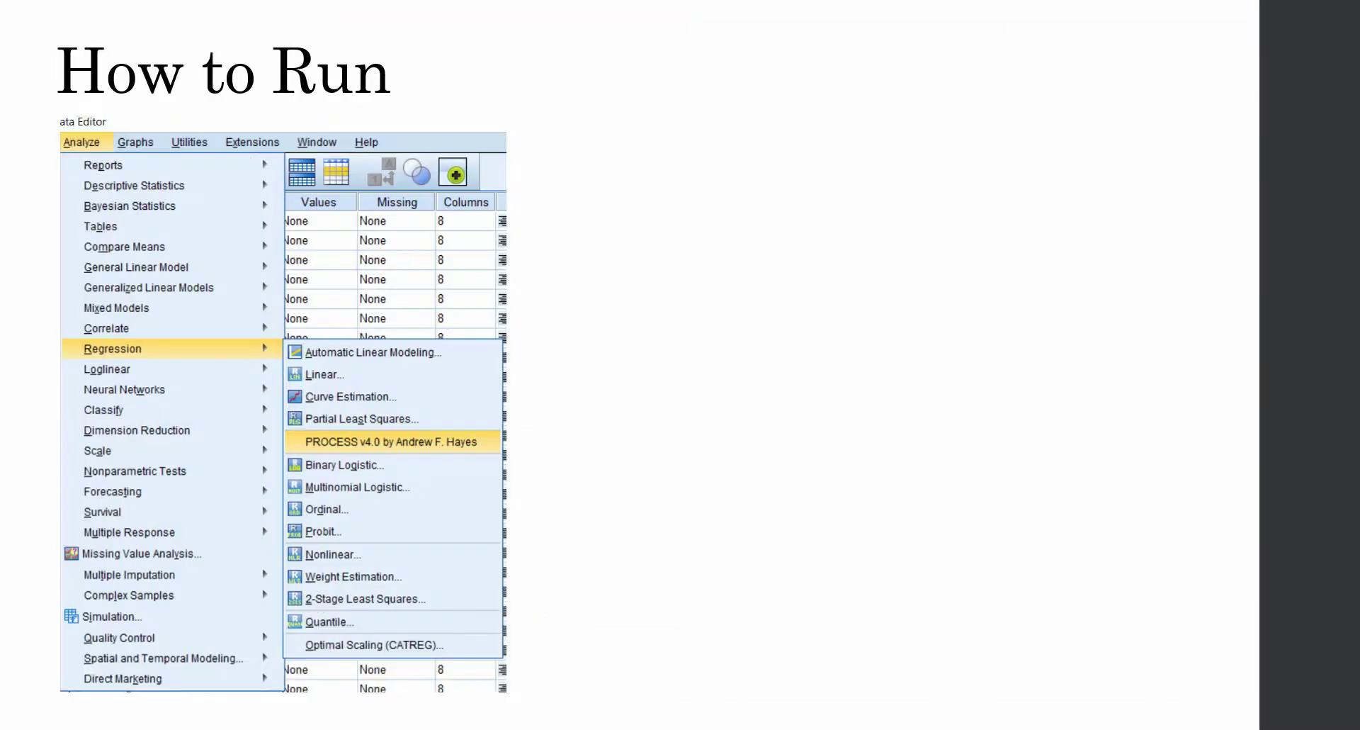
Step: Return to the PowerPoint slide show and advance to the 'How to Run - Options' slide
{"action": "left_click", "coordinate": [673, 227]}
{"action": "key", "text": "Right"}
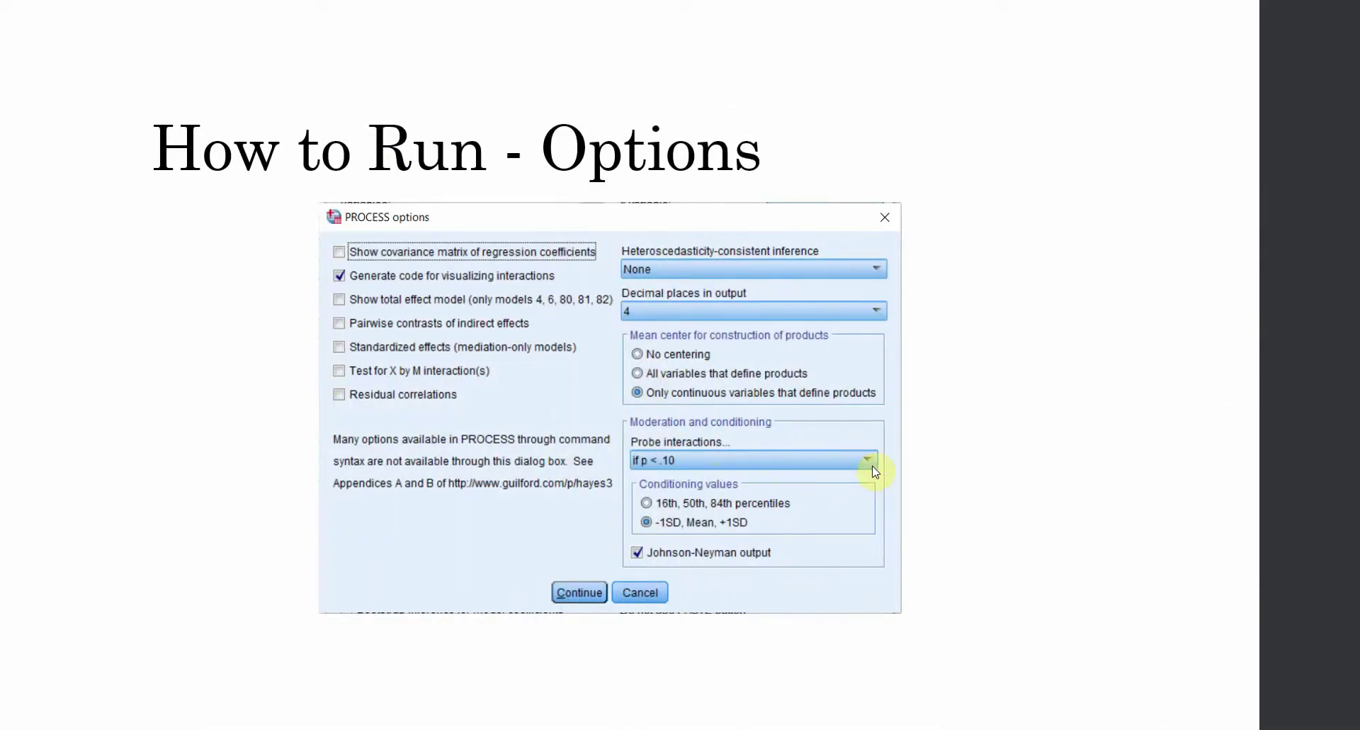
{"action": "key", "text": "Right"}
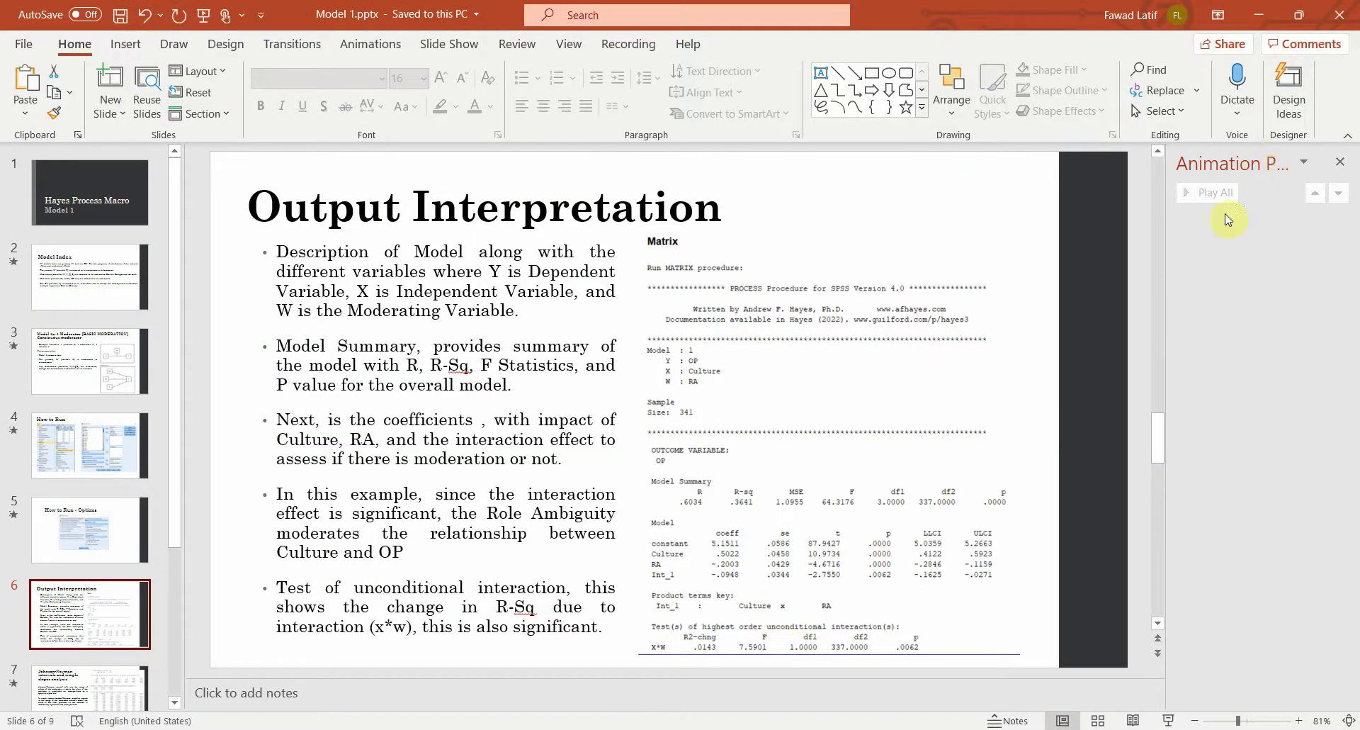
Step: Close the Animation Pane, collapse the thumbnails, and move to the Johnson-Neyman intervals slide
{"action": "left_click", "coordinate": [1339, 159]}
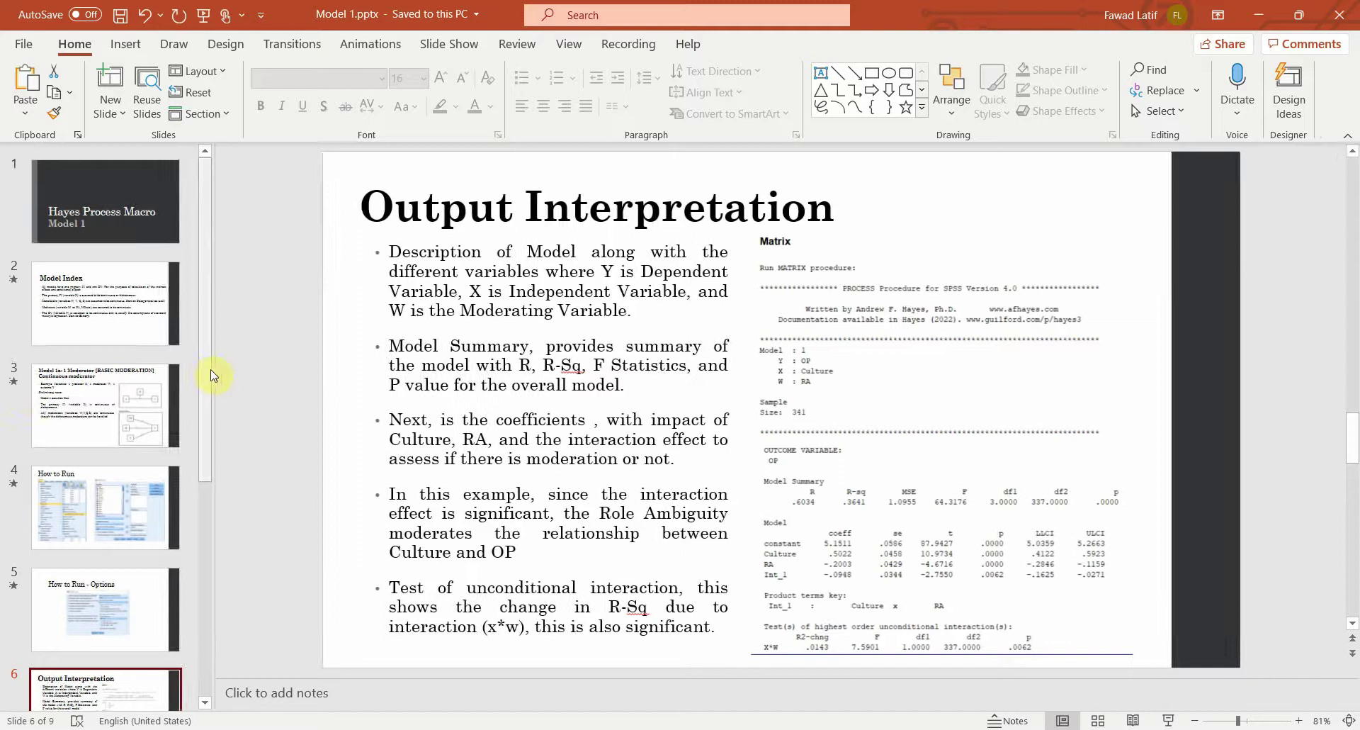
{"action": "left_click_drag", "start_coordinate": [215, 368], "coordinate": [3, 412]}
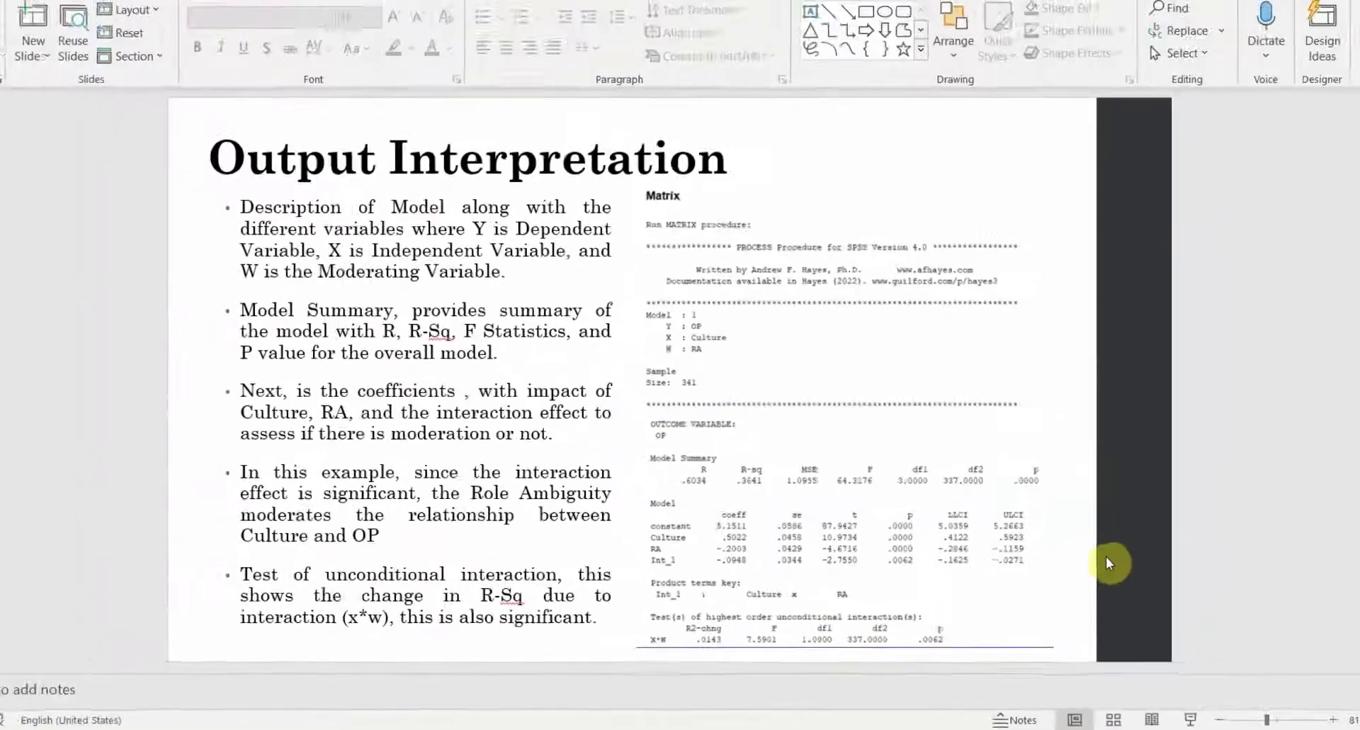
{"action": "scroll", "coordinate": [1106, 555], "scroll_direction": "down", "scroll_amount": 1}
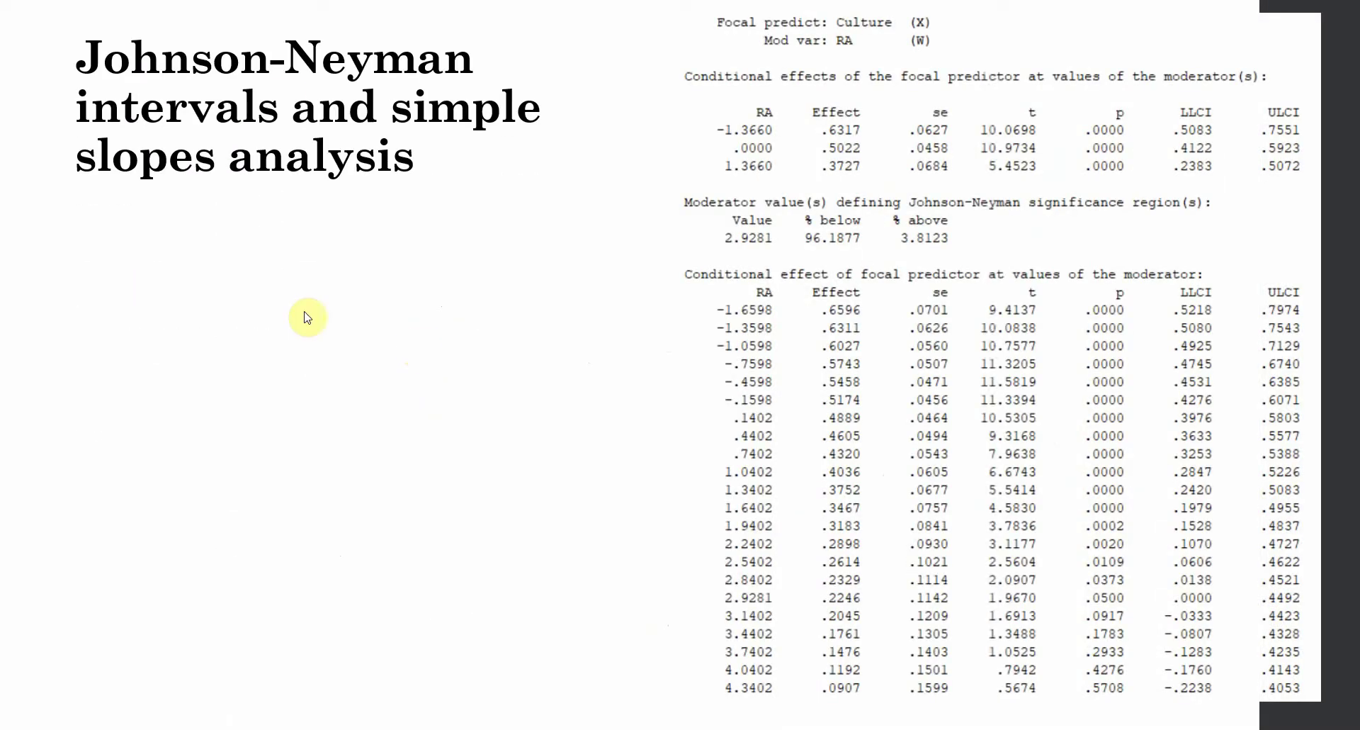